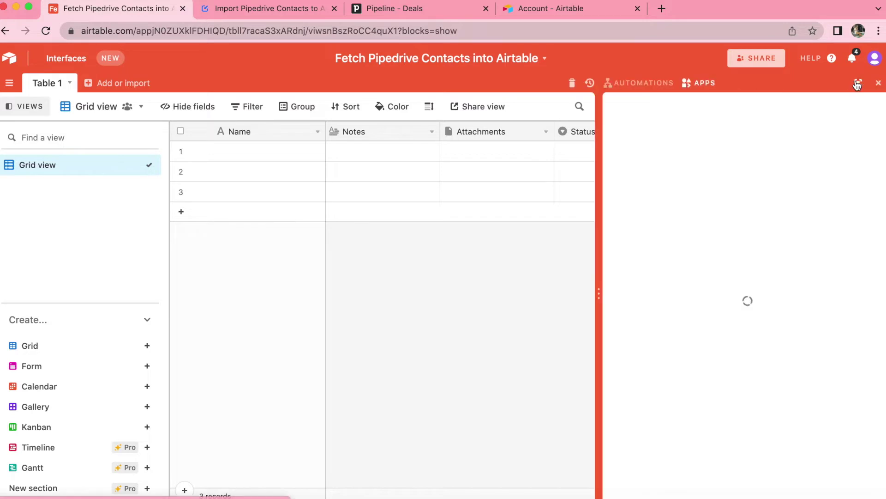
Add the Data Fetcher app from the marketplace to the base and sign up for it with the Google account
click(762, 407)
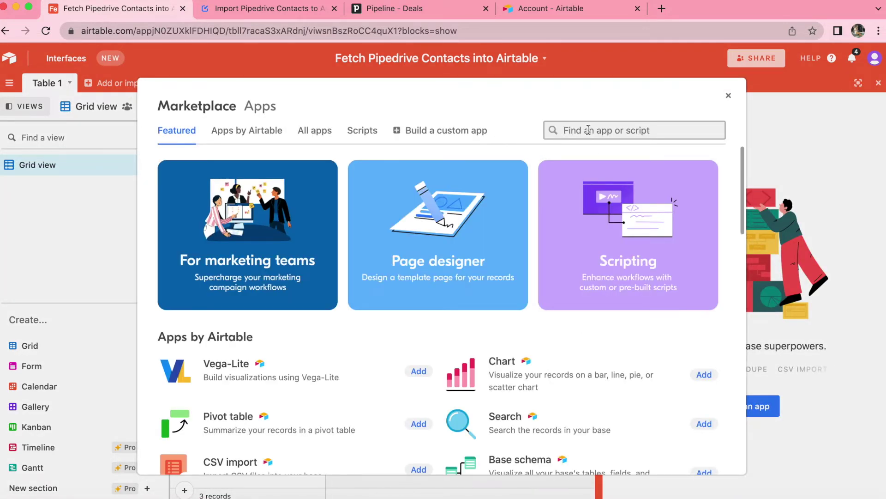
text(data fet)
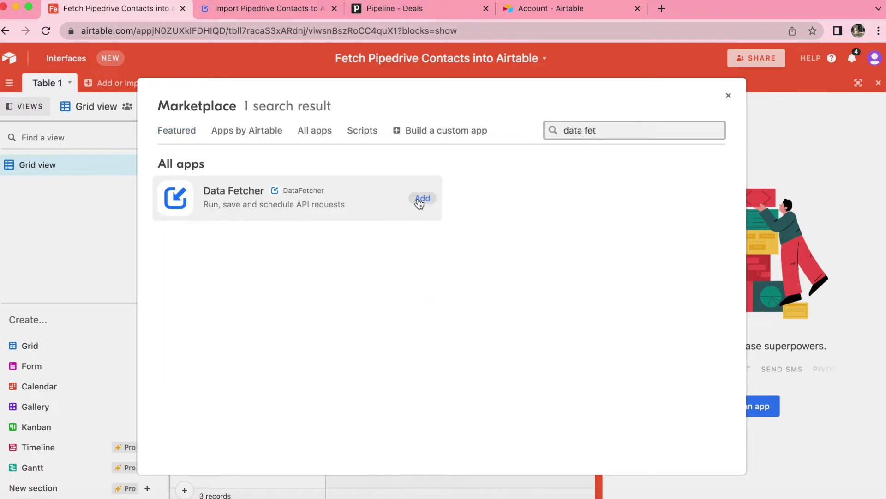
click(420, 203)
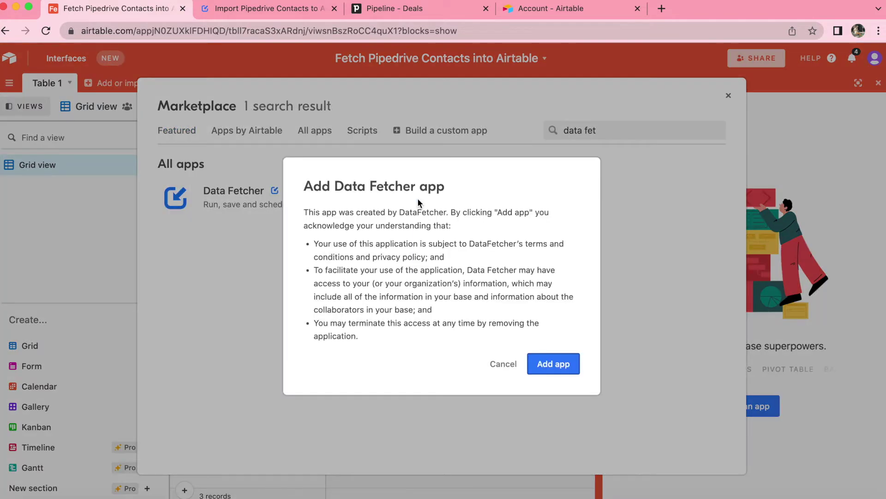
click(573, 367)
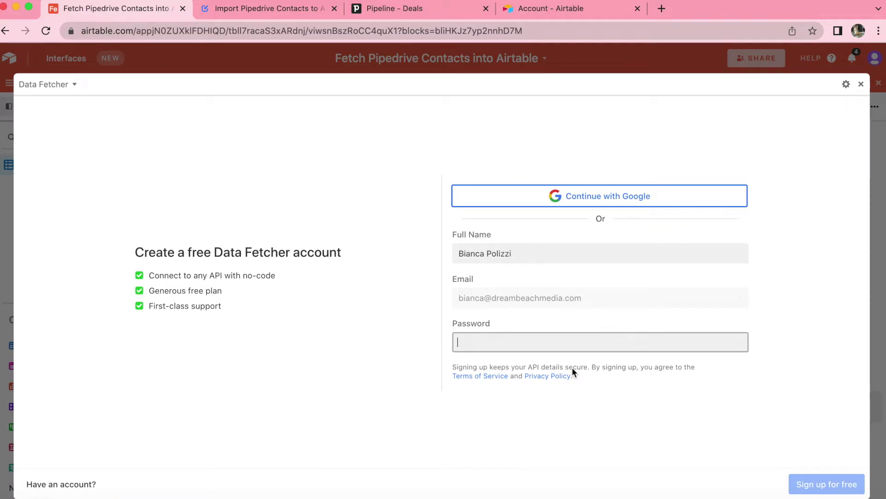
click(631, 192)
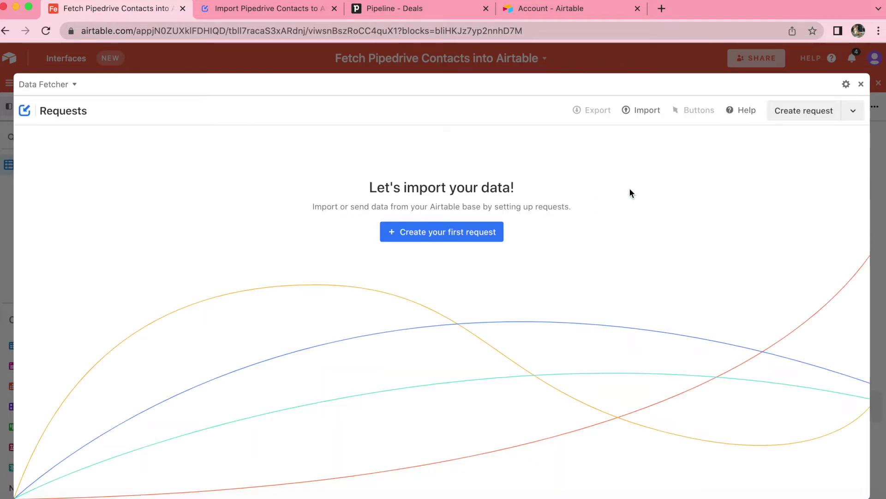
Create a request named "Fetch Pipedrive Contacts into Airtable" with Pipedrive as its application
click(409, 235)
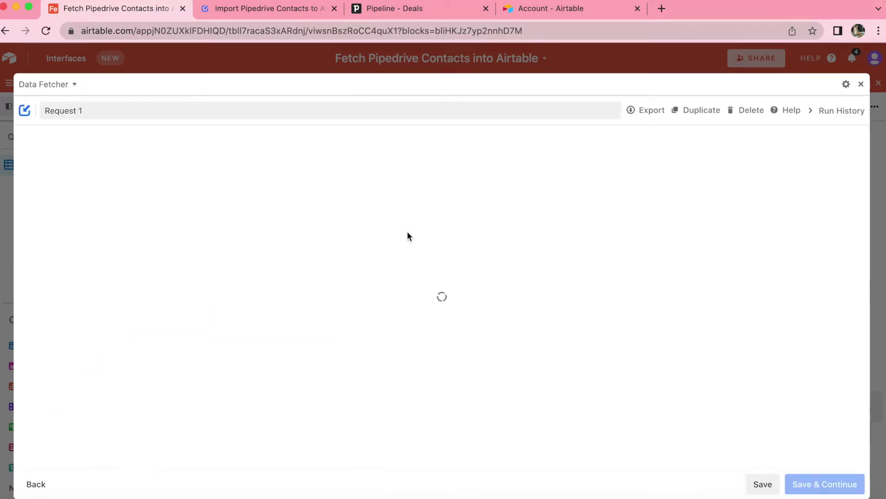
drag(85, 111, 45, 109)
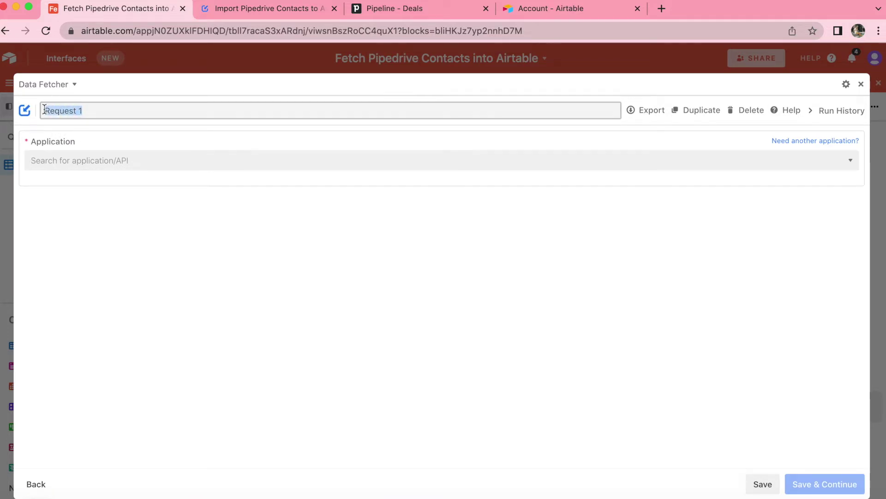
text(Fetch Pipedrive Contacts into Airtable)
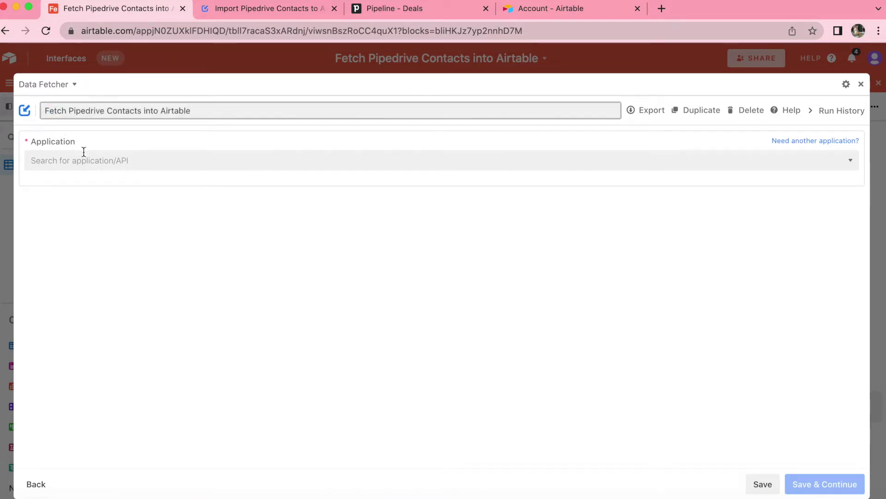
click(109, 160)
text(pipe)
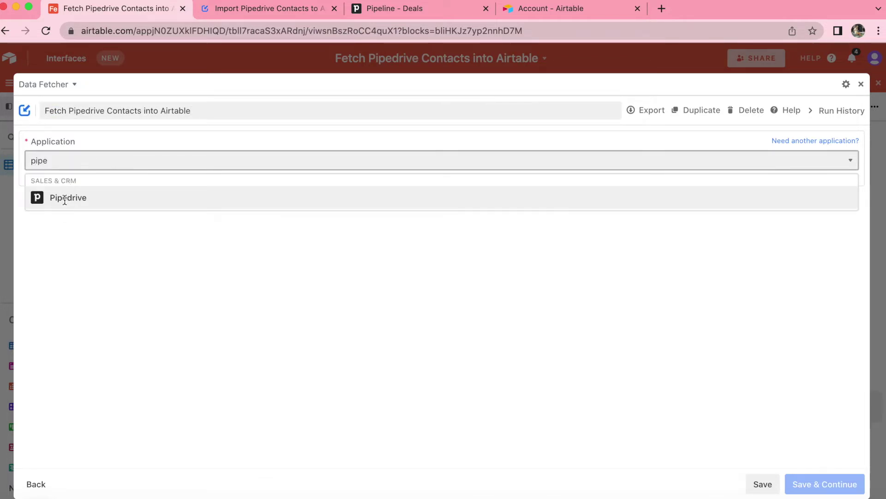
click(66, 198)
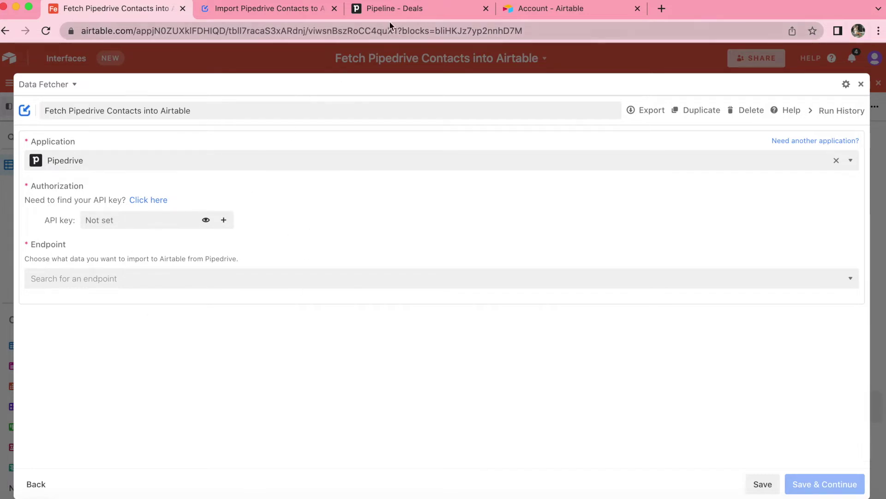
Switch to Pipedrive and copy the personal API token from the personal preferences
click(390, 7)
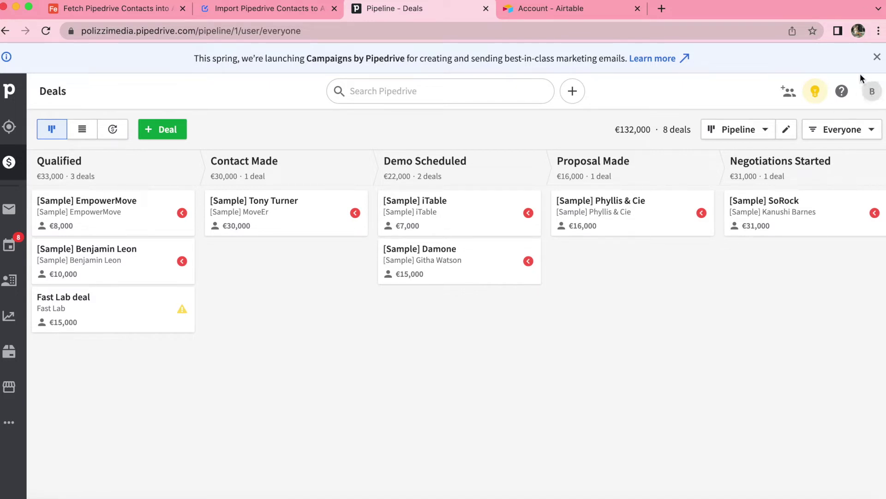
click(874, 91)
click(813, 155)
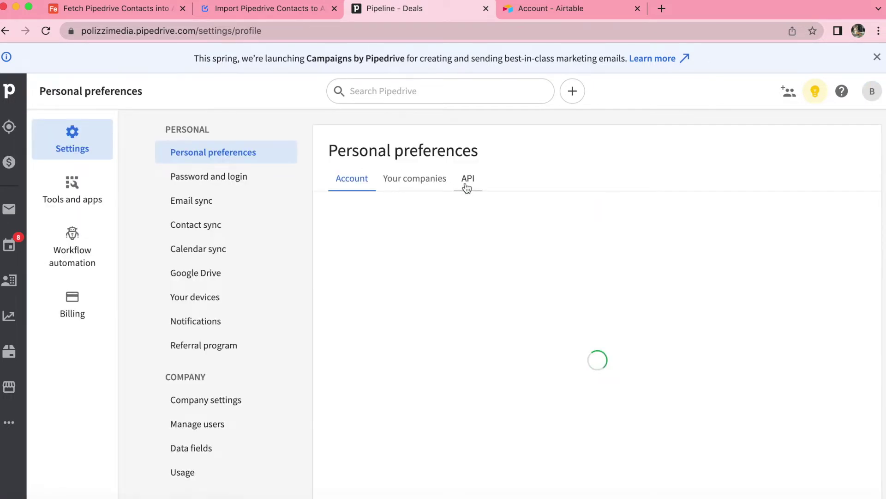
click(467, 180)
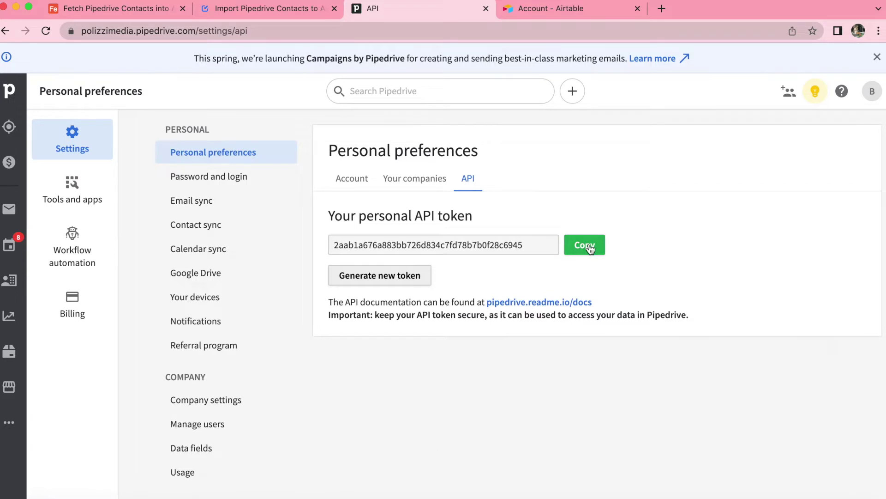
click(590, 247)
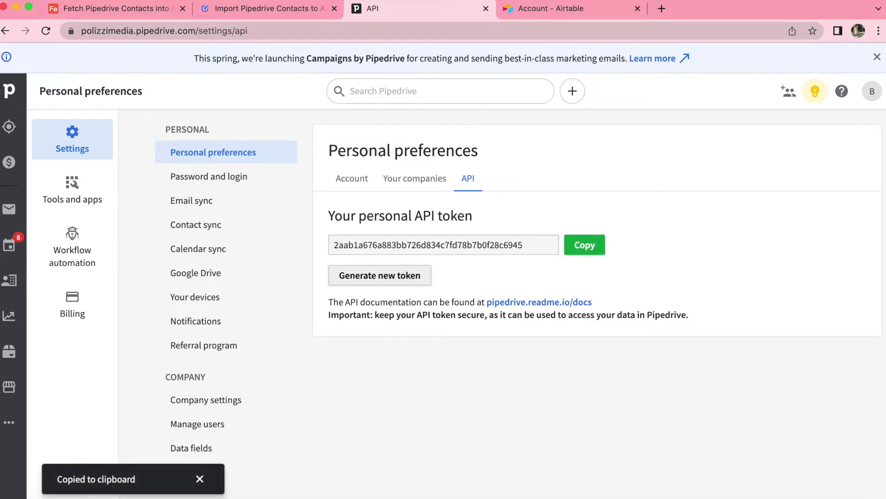
Return to Data Fetcher in Airtable and paste the Pipedrive API token as the request's API key
click(89, 8)
click(149, 218)
key(super+v)
click(286, 244)
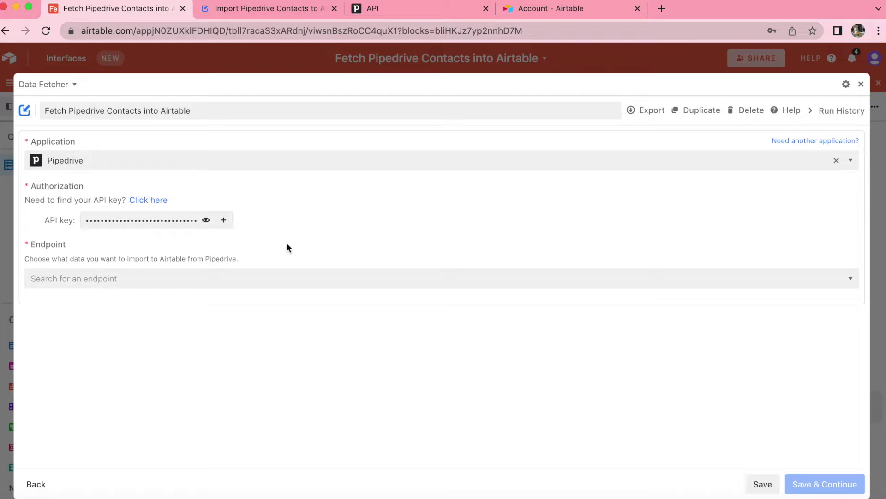
Set the request's endpoint to List all persons (contacts), then save and continue
click(277, 277)
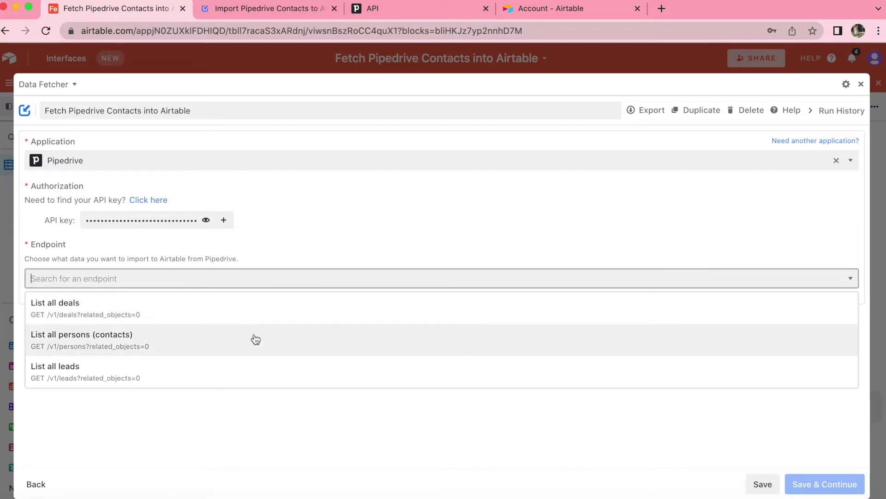
click(255, 339)
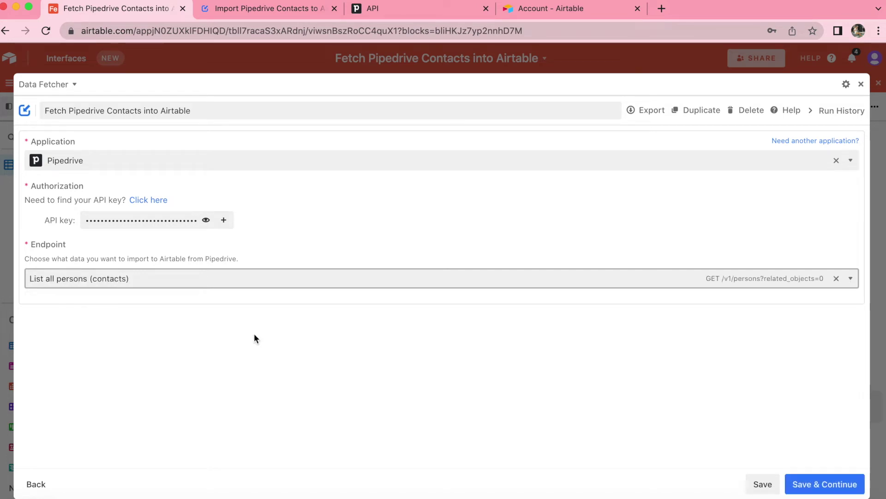
click(826, 492)
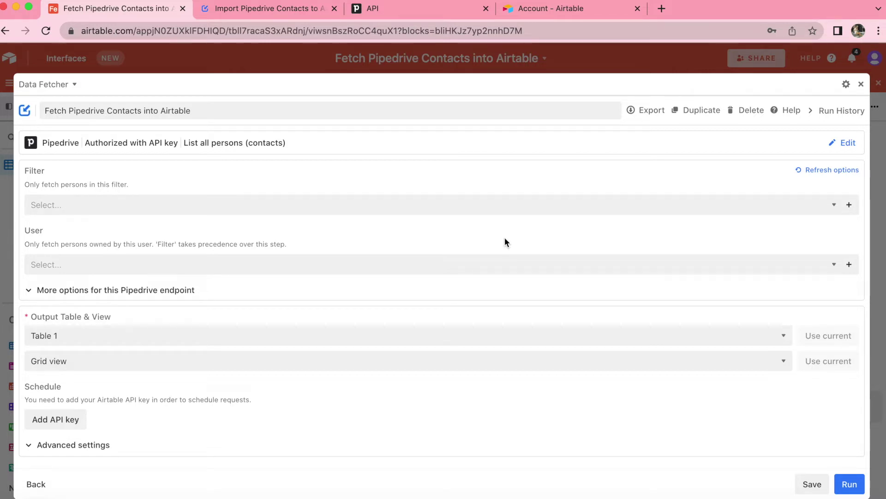
Look through the options offered for the request's filter, user and output table without changing them
click(37, 204)
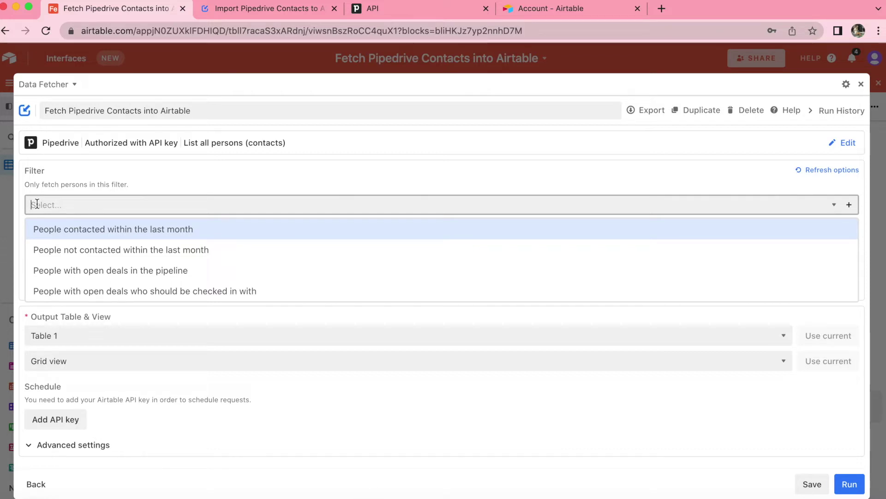
click(252, 172)
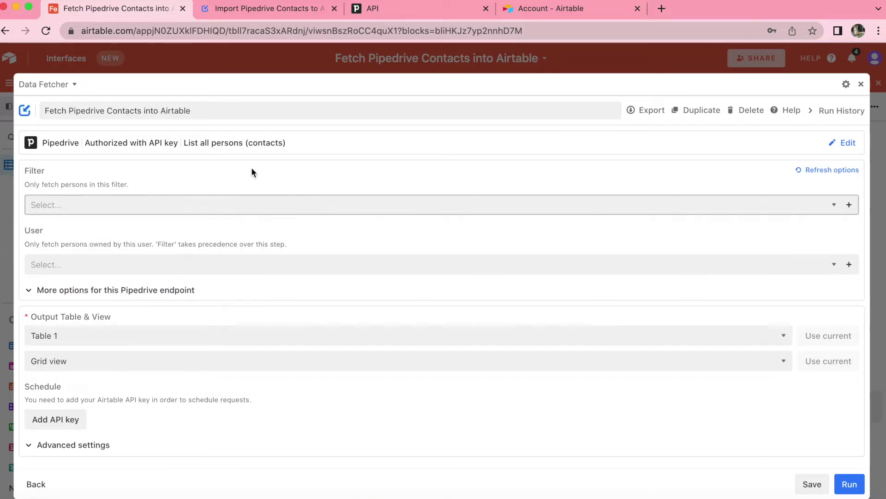
click(187, 264)
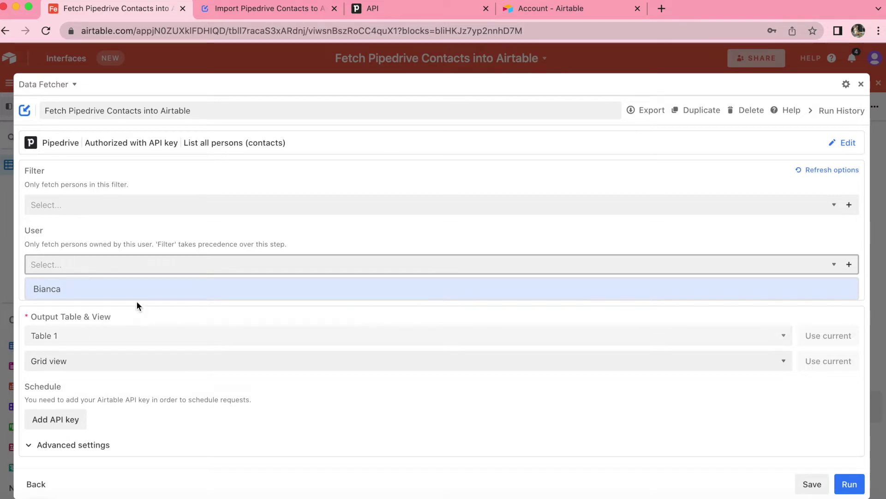
click(364, 236)
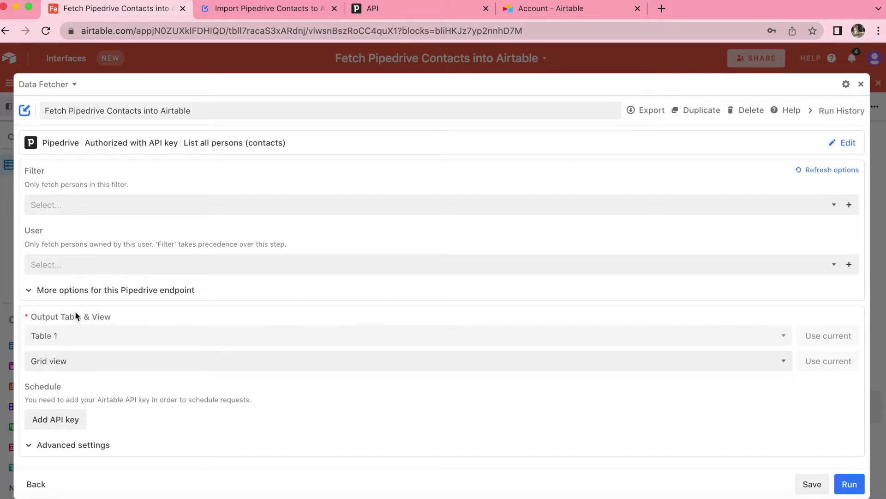
click(97, 337)
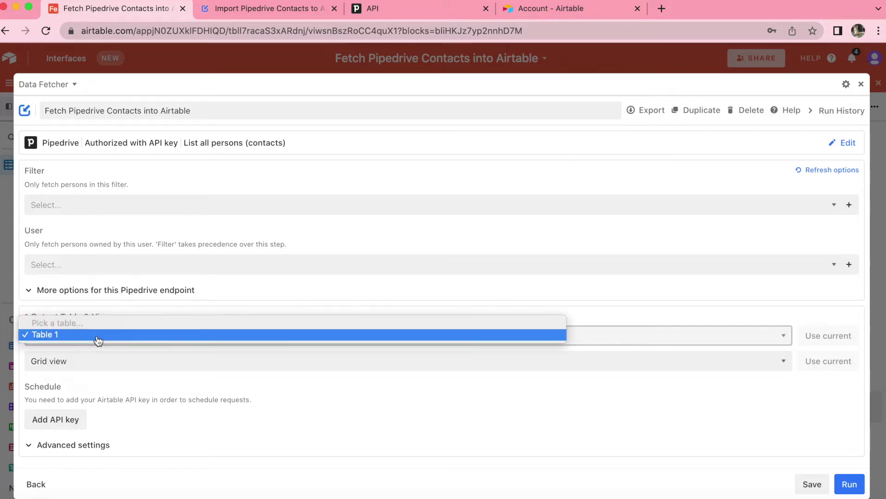
click(189, 308)
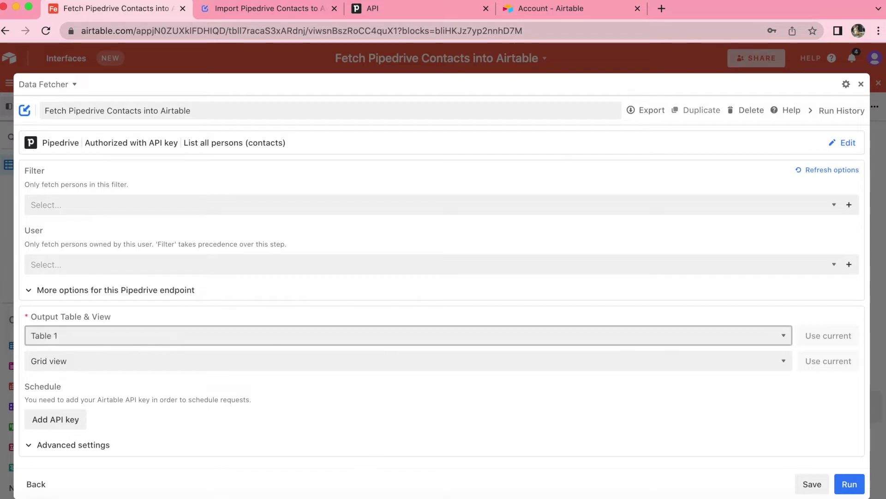
Run the request and exclude all response fields from the import in the field mapping
click(848, 484)
click(391, 332)
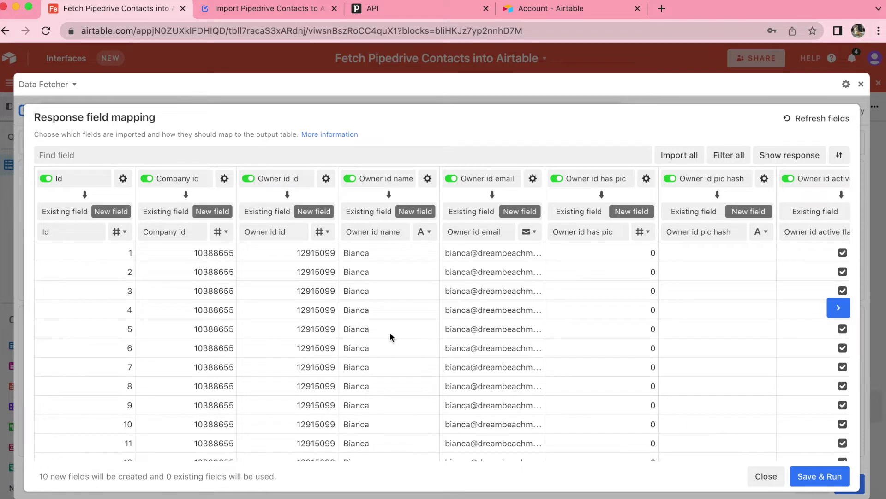
click(45, 179)
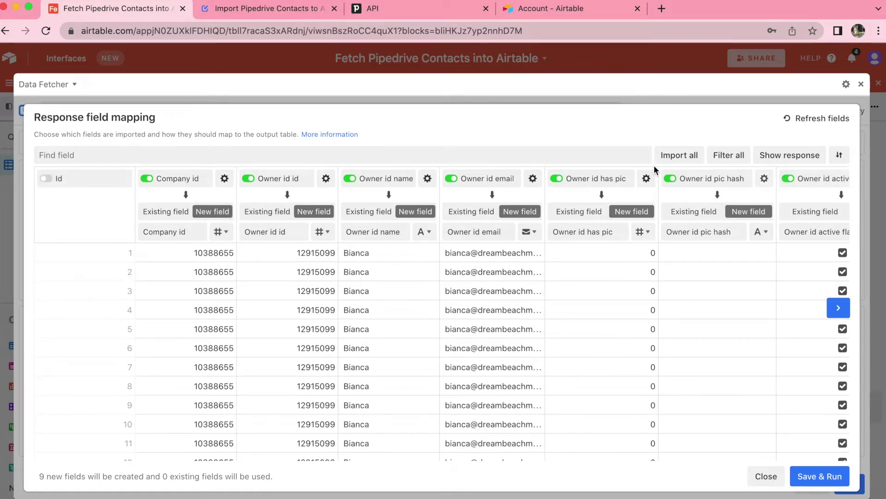
click(729, 155)
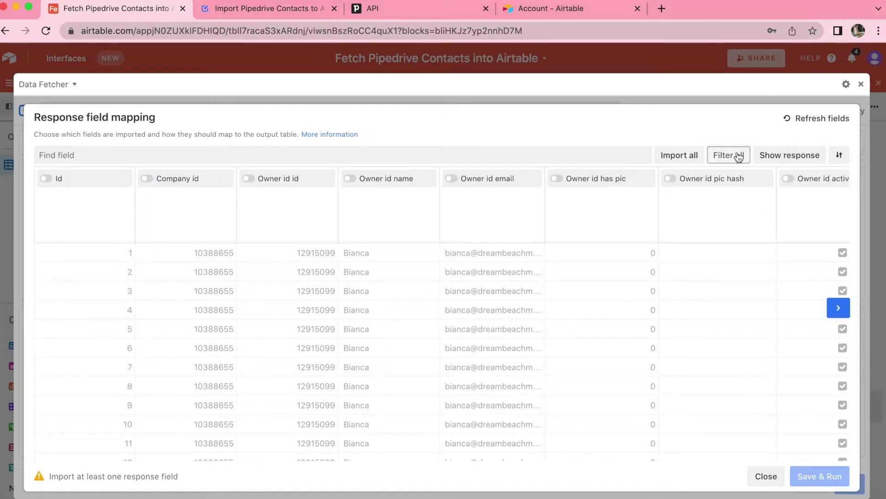
Find and include the Id and Name response fields in the import
click(59, 156)
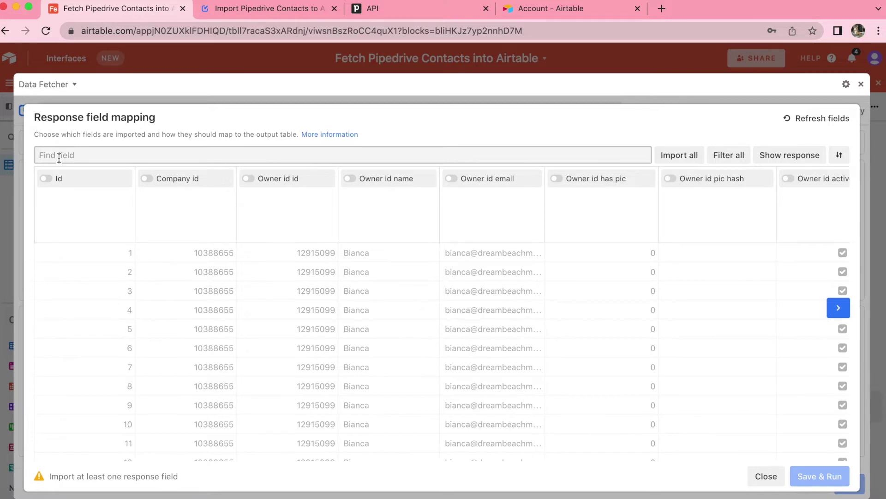
text(id)
click(46, 178)
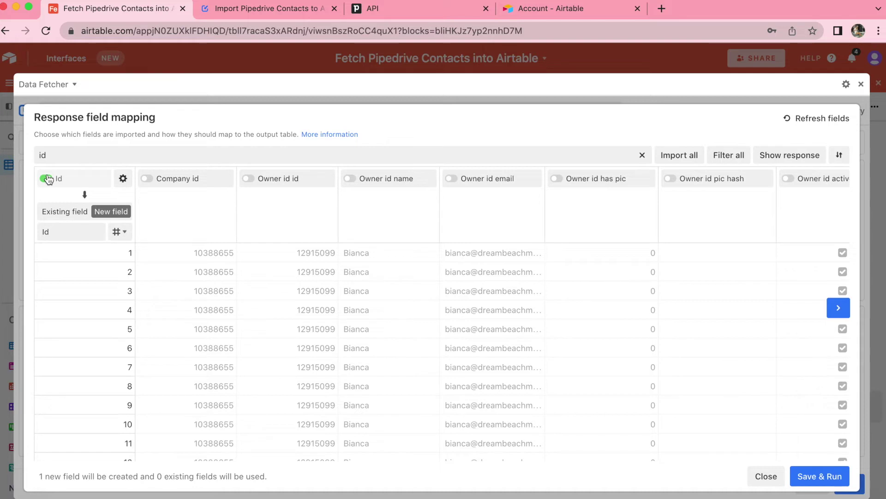
double_click(40, 154)
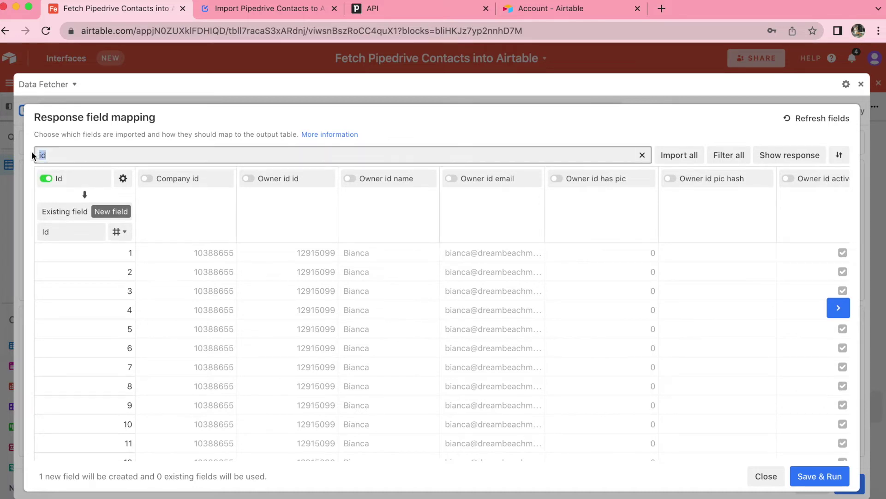
text(nam)
click(147, 179)
Find and include the Email 1 value and Phone 1 value response fields in the import
double_click(46, 156)
text(ema)
click(383, 178)
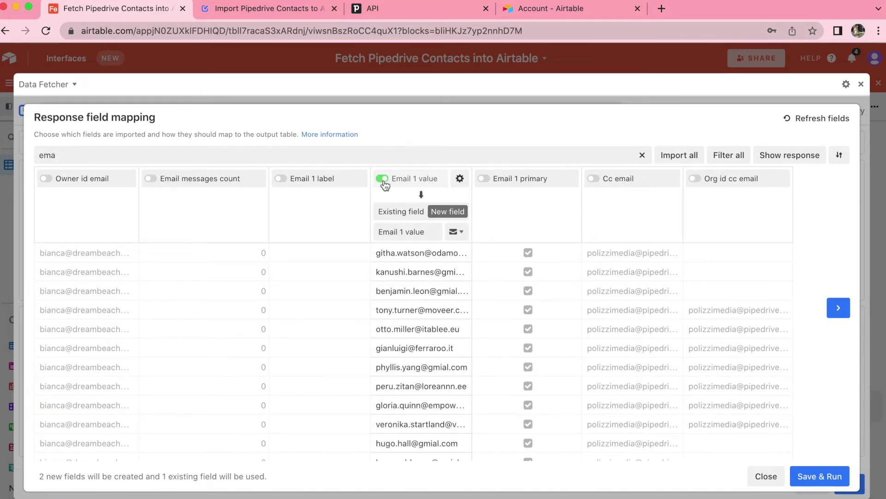
click(63, 156)
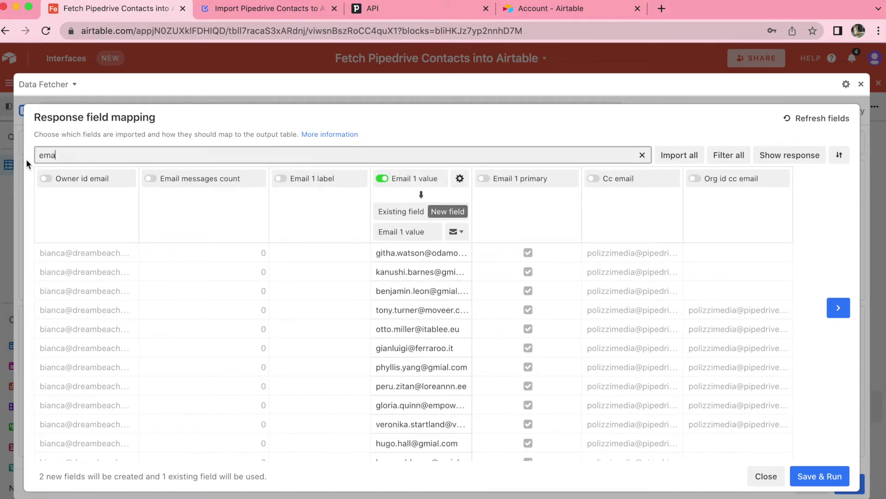
key(BackSpace)
key(BackSpace)
key(BackSpace)
text(phone 1)
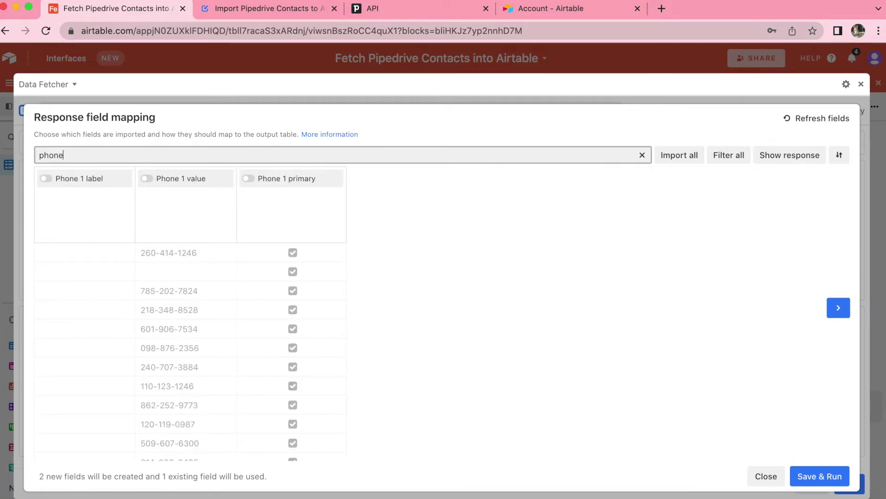
click(168, 179)
Find and include the Org name response field, then save the field mapping and run the import
double_click(68, 154)
drag(54, 152, 42, 152)
text(p)
key(BackSpace)
text(org na)
click(44, 178)
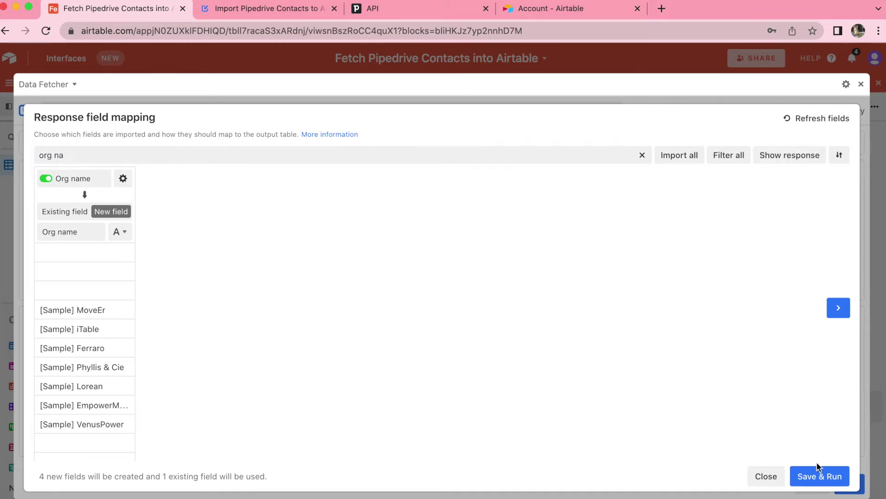
click(814, 476)
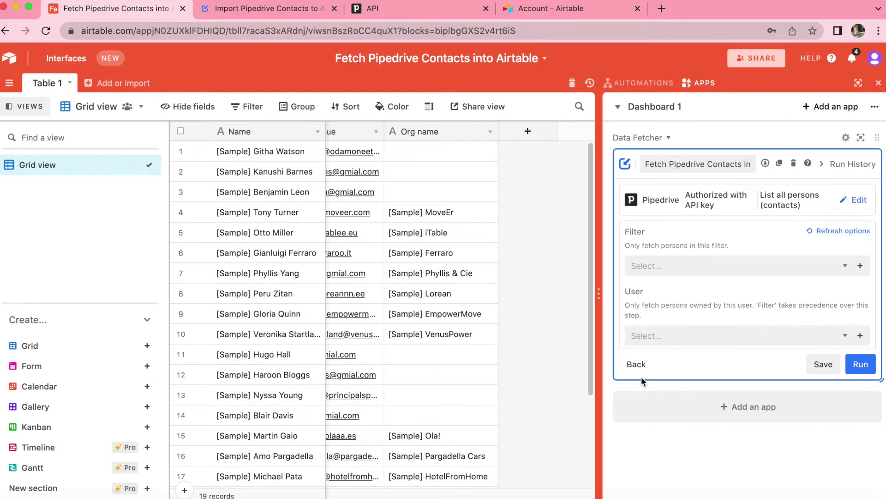
Expand the Data Fetcher app, set the request's Update Based on Field advanced setting to Id, and save the request
click(863, 138)
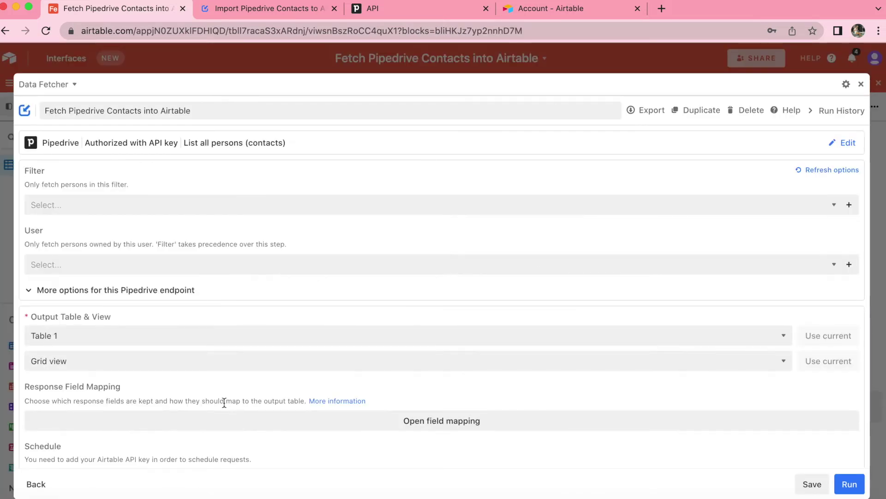
scroll(224, 402, down, 3)
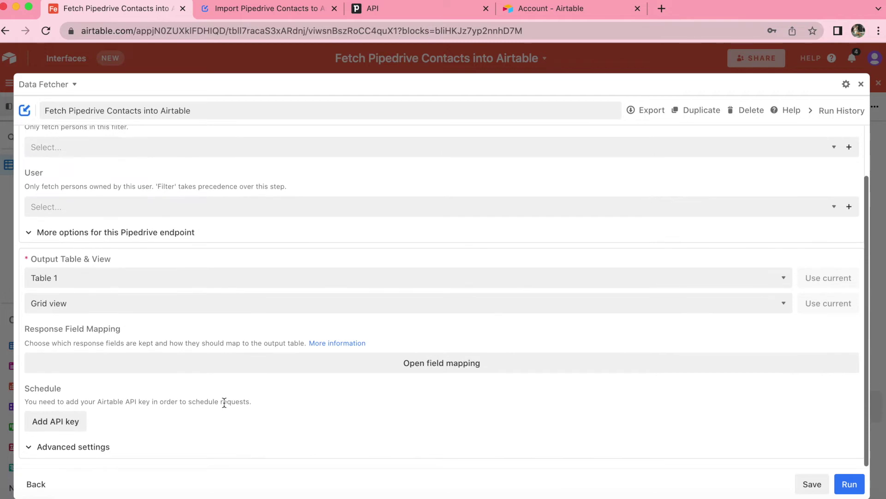
click(45, 453)
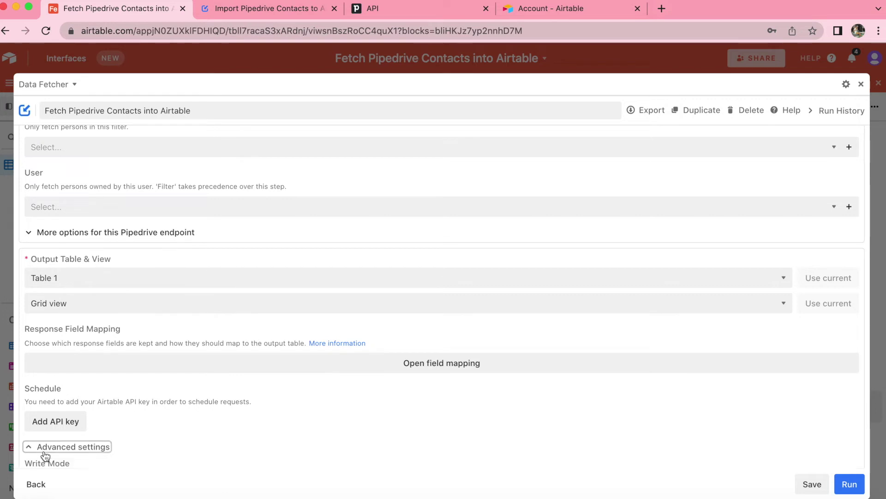
scroll(46, 457, down, 5)
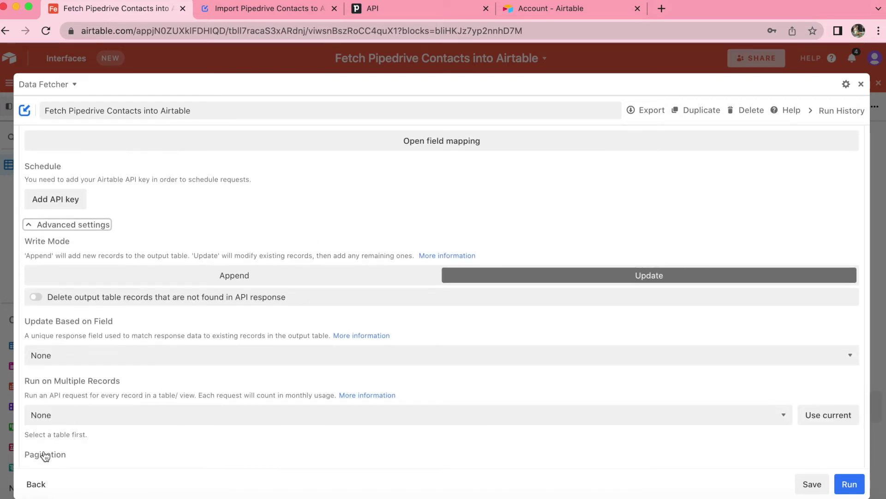
click(97, 352)
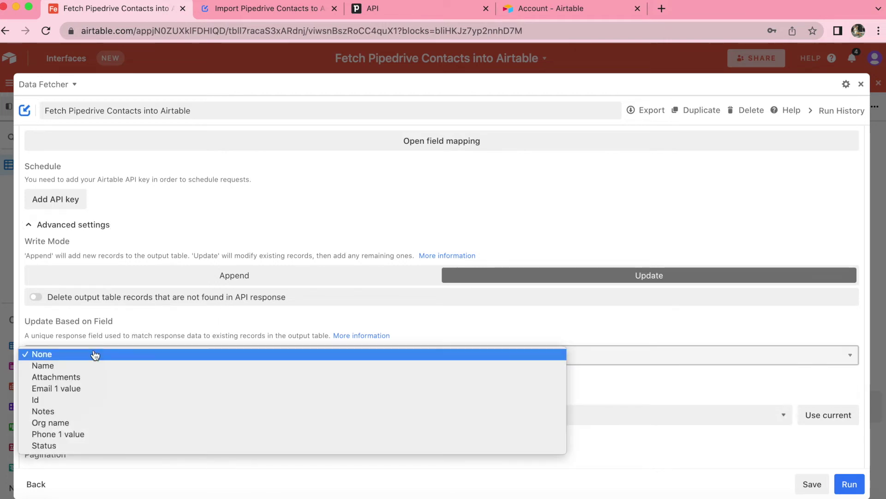
click(75, 401)
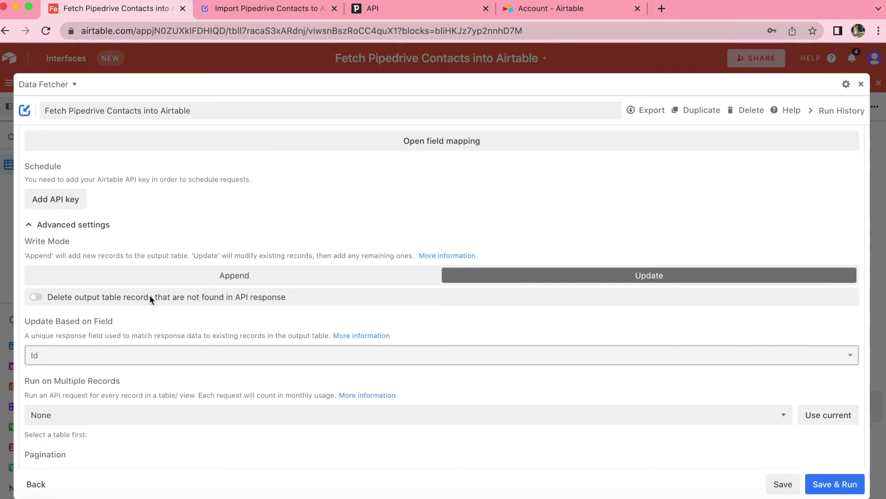
click(781, 484)
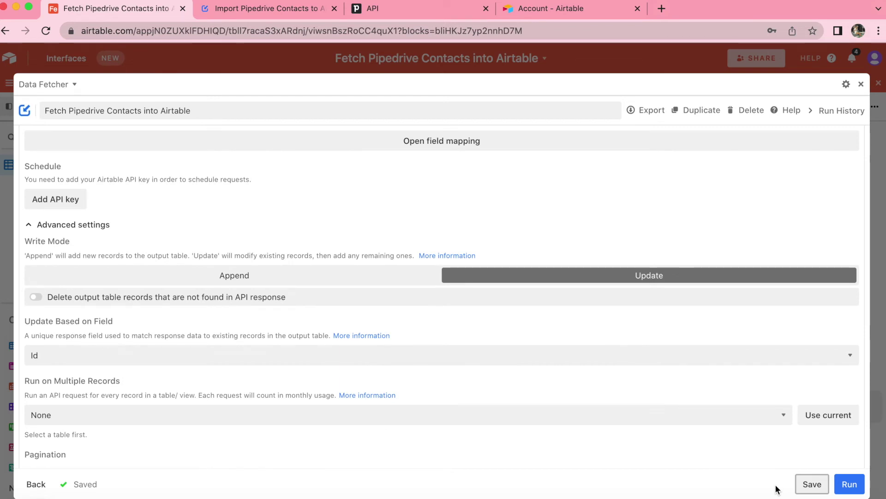
Start adding an Airtable API key for scheduling and generate a personal API key on the Airtable account page
scroll(448, 424, down, 1)
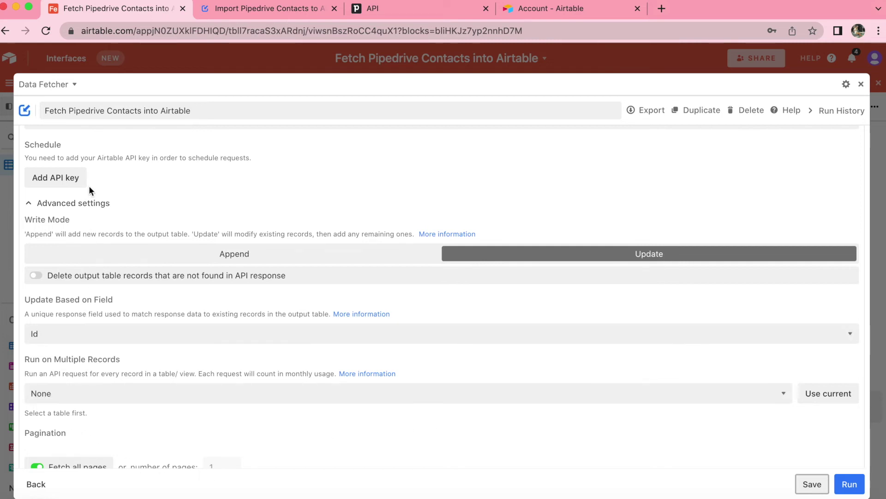
scroll(89, 187, up, 3)
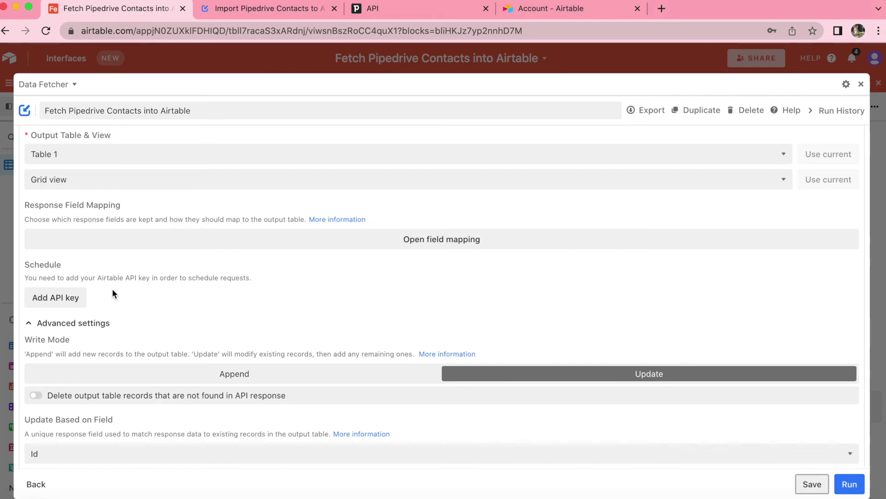
click(45, 300)
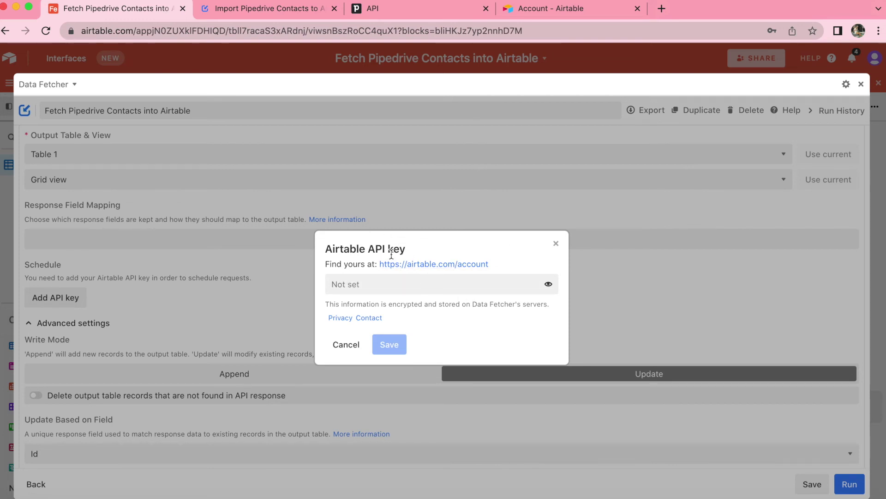
click(554, 13)
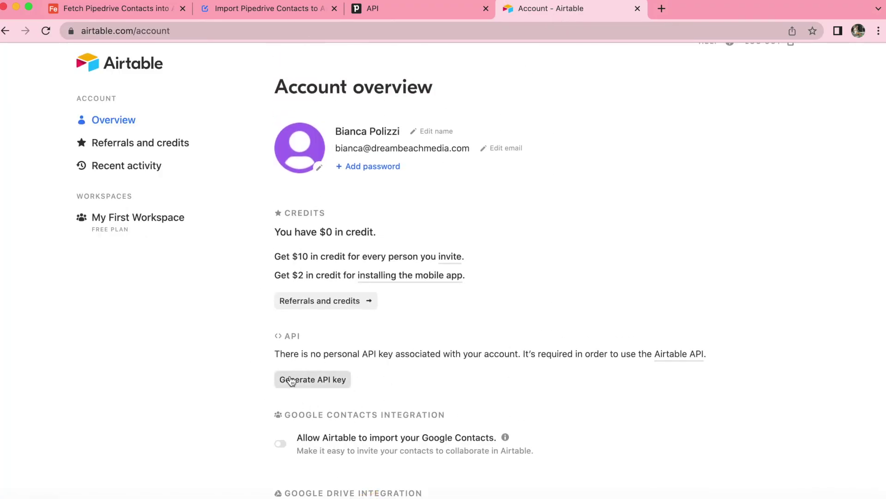
click(318, 383)
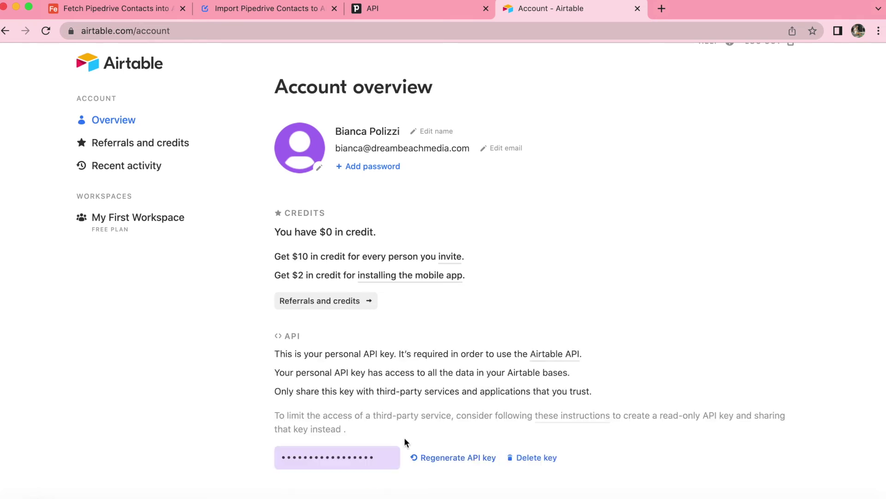
Paste the Airtable API key into Data Fetcher's Airtable API key field and save it
click(157, 10)
click(430, 289)
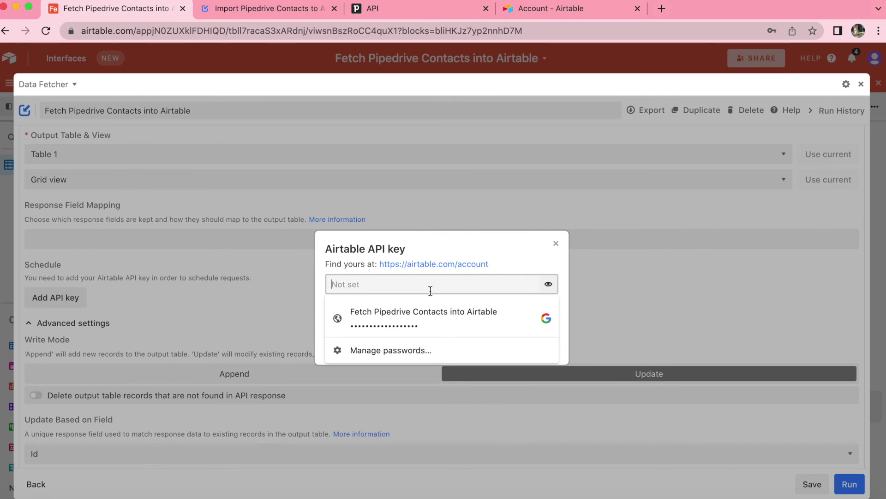
key(super+v)
click(389, 344)
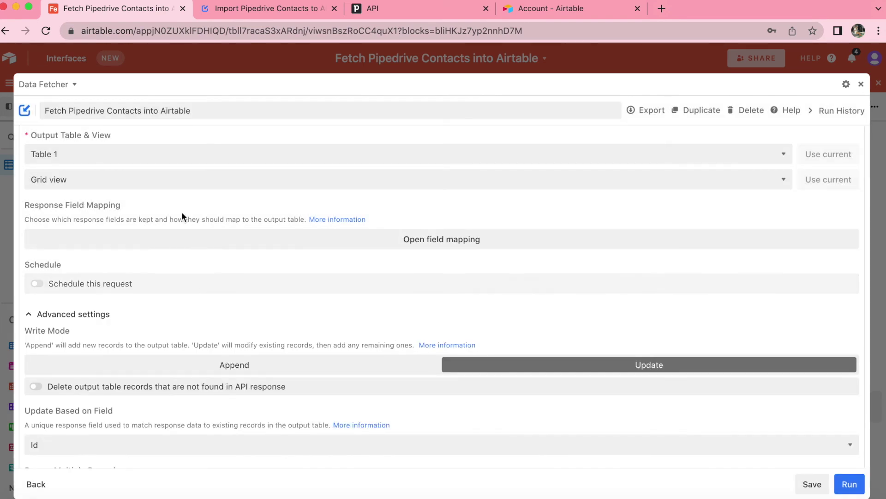
Enable scheduling for the request with Saturday and Sunday added to the repeat days, save it, and exit the expanded app view
click(37, 284)
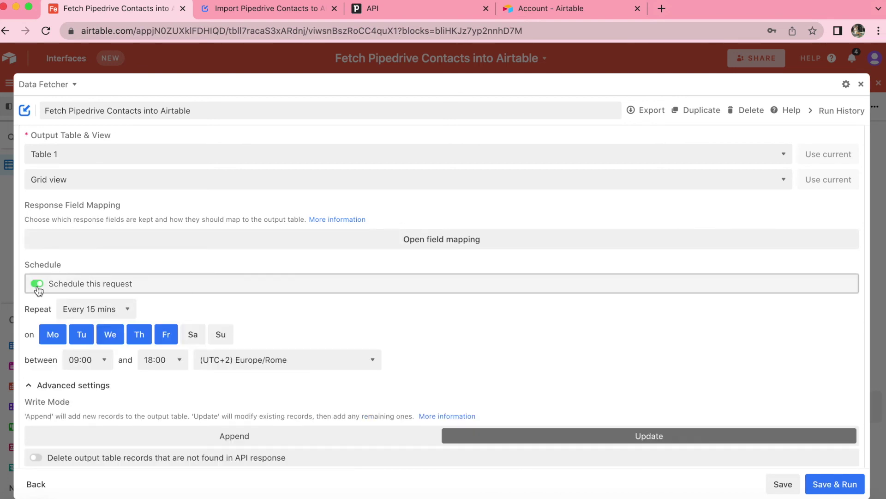
click(193, 336)
click(220, 342)
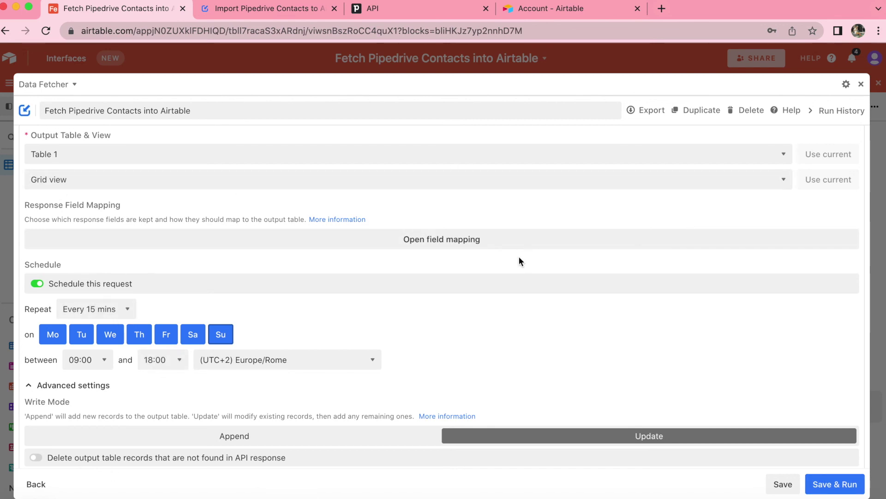
click(778, 486)
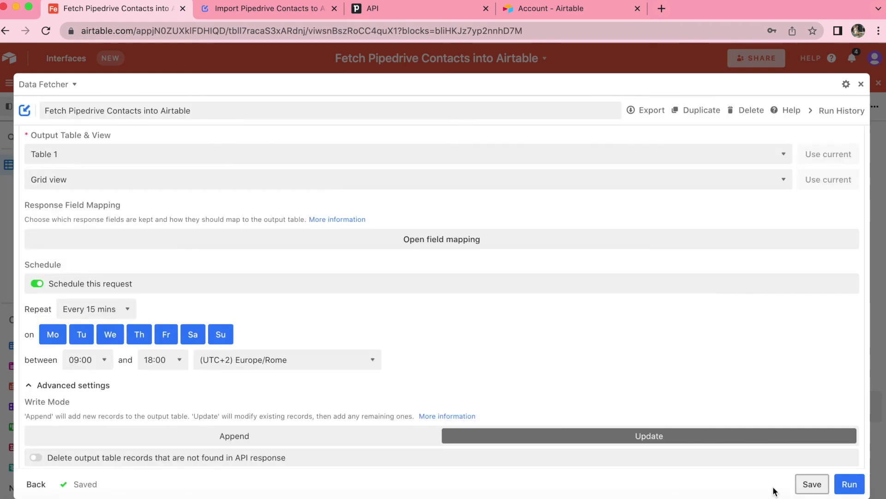
click(861, 85)
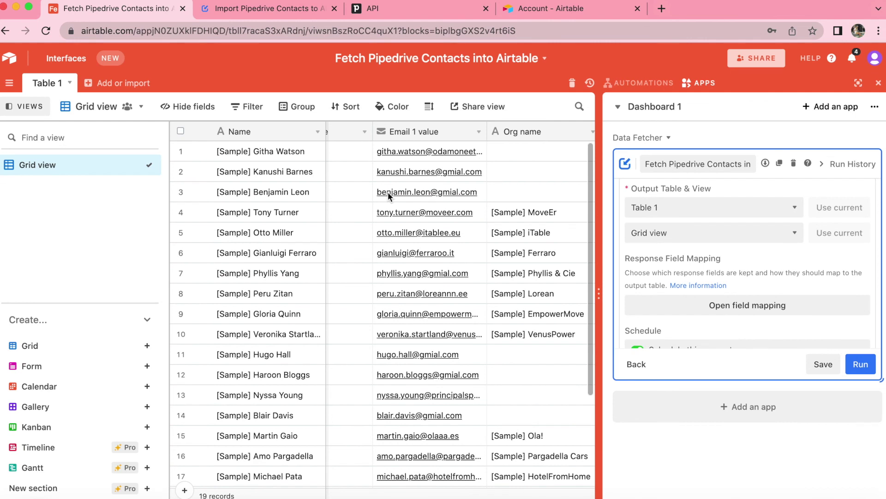